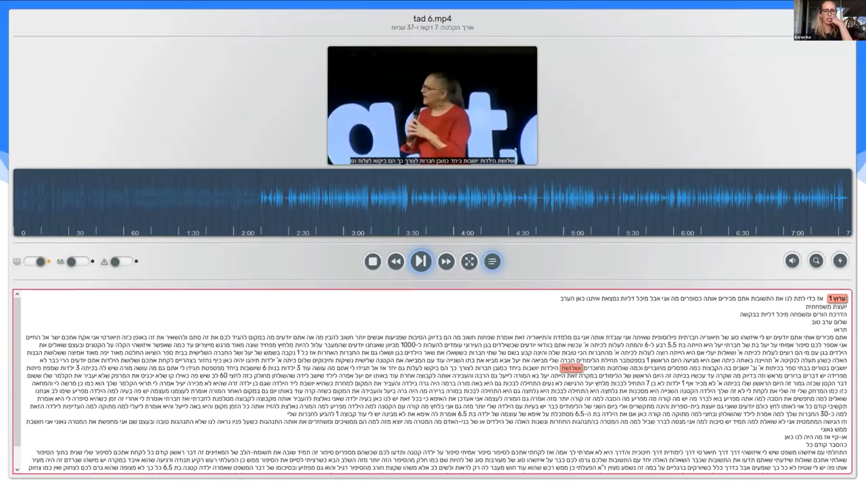
Enlarge the page and follow the tad 6.mp4 playback in the waveform and transcript.
key(ctrl+plus)
click(519, 122)
drag(768, 415, 140, 71)
click(123, 107)
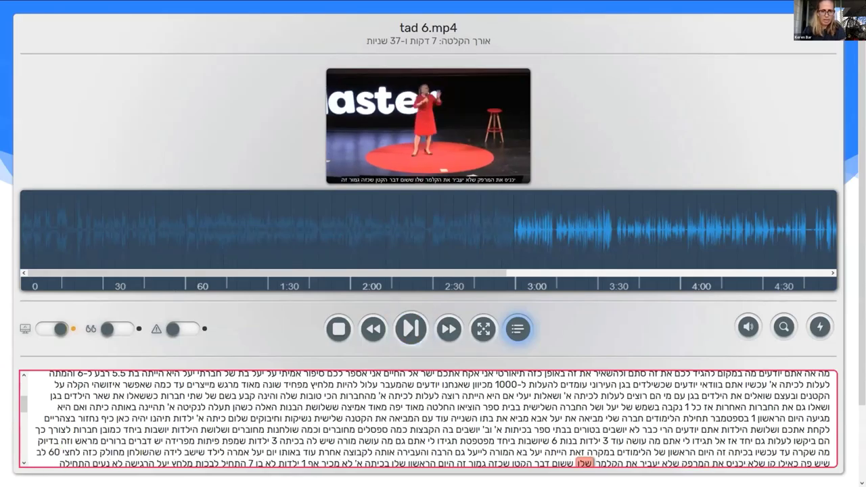
Close the tad 6.mp4 player and reset the page zoom to 100%.
click(320, 47)
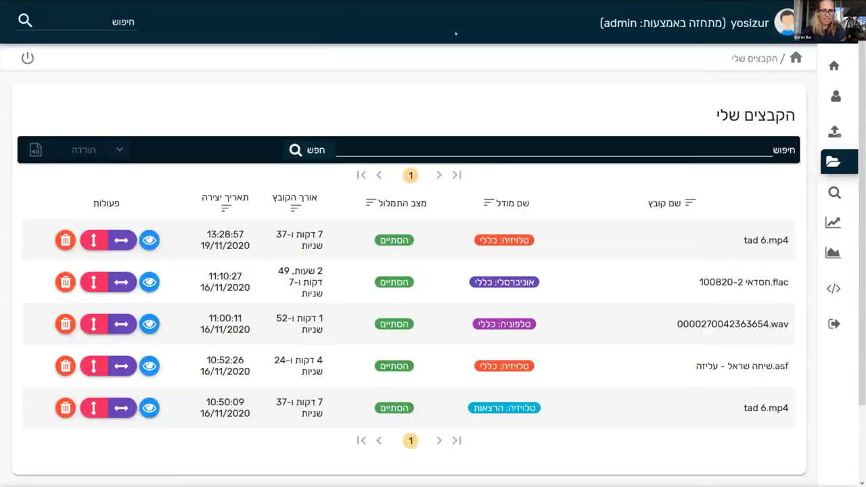
key(ctrl+minus)
key(ctrl+minus)
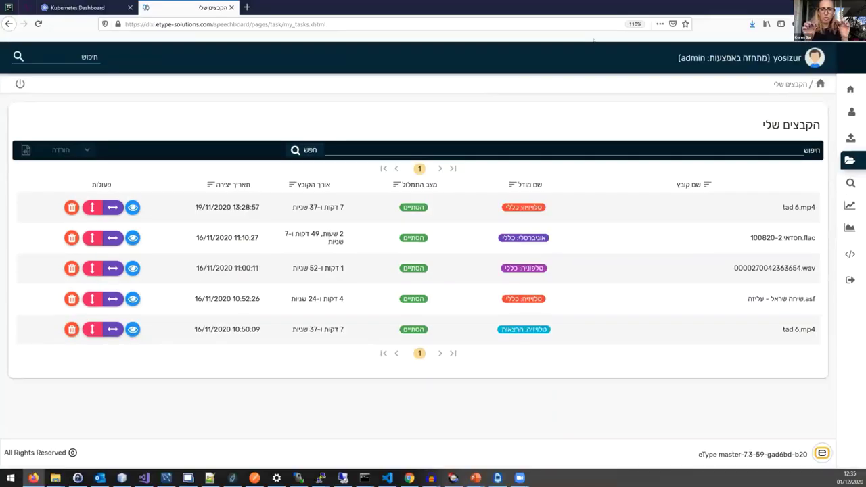
key(ctrl+minus)
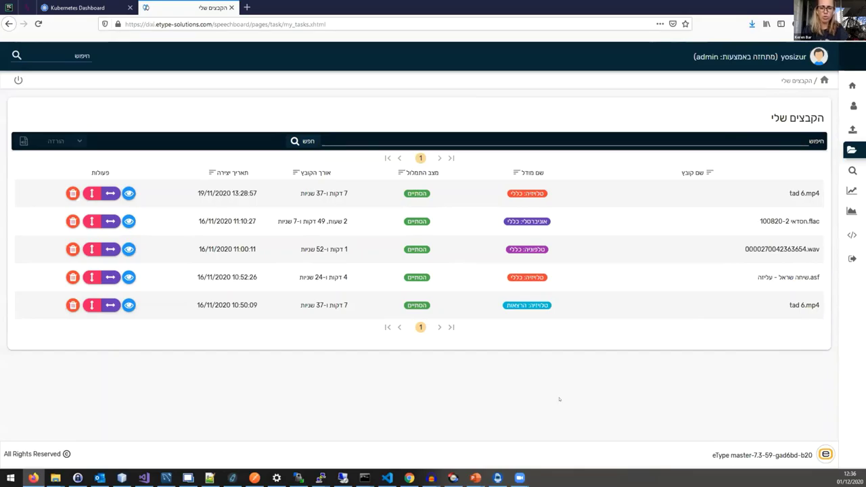
click(849, 171)
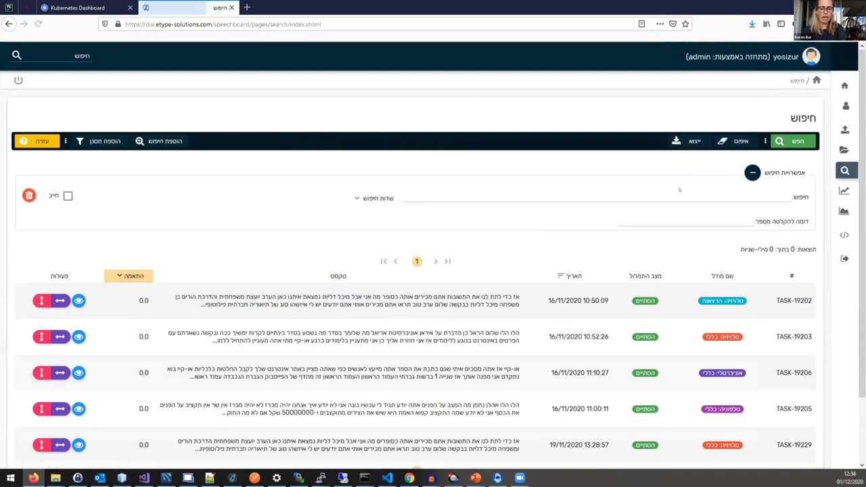
mouse_move(846, 205)
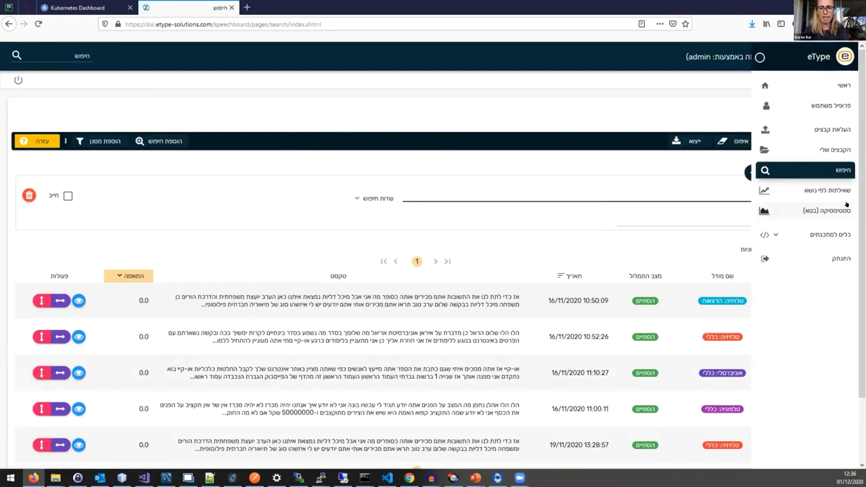
click(833, 149)
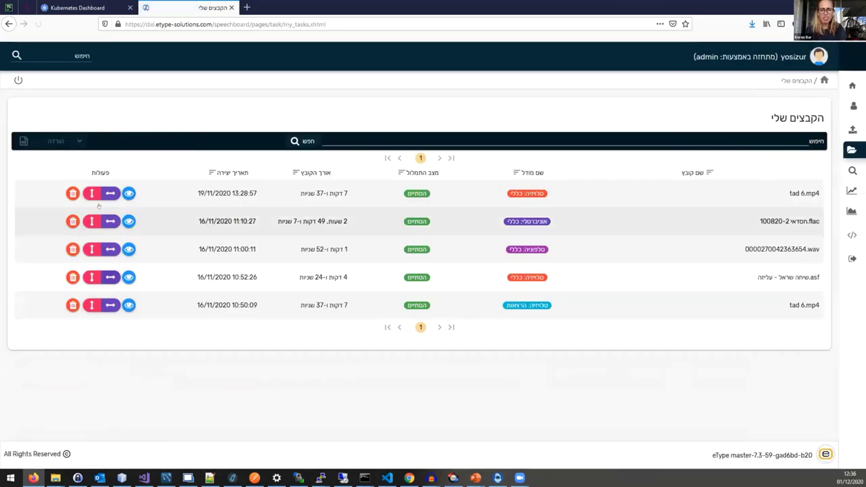
Play the tad 6.mp4 recording from 19/11/2020 in the horizontal player view and close the player.
click(109, 194)
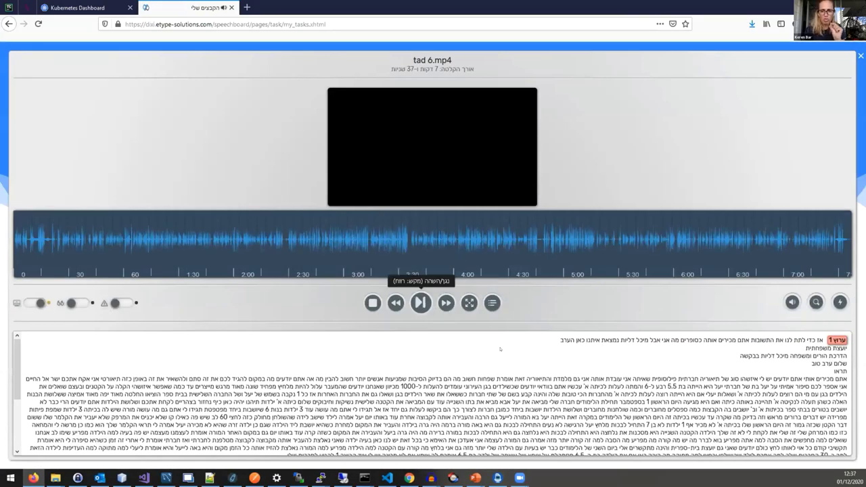
click(420, 303)
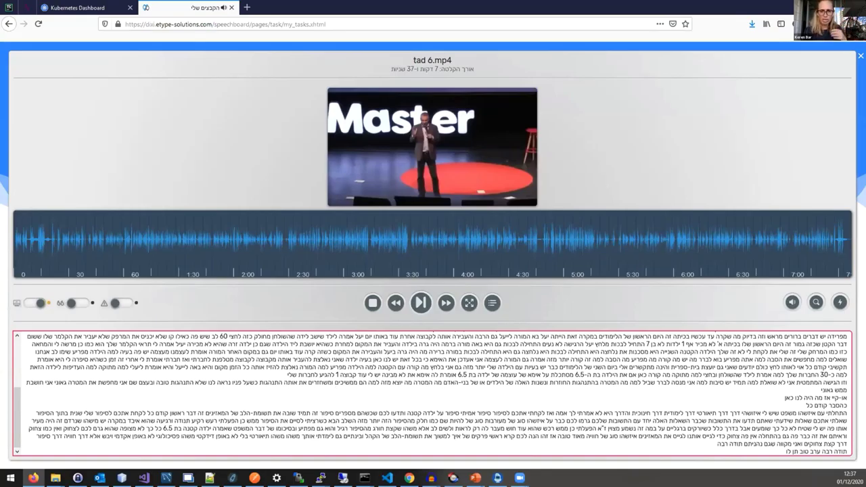
key(Escape)
Search all transcripts for the word "מפרידה".
text(s)
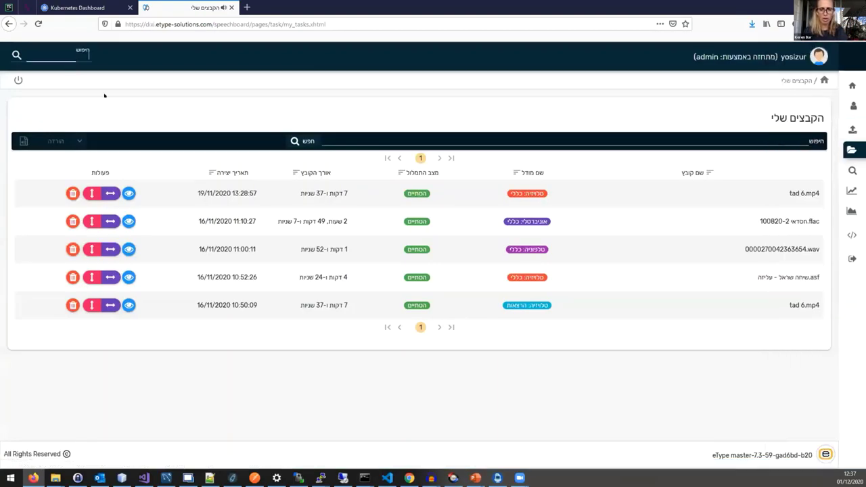
text(פרידה)
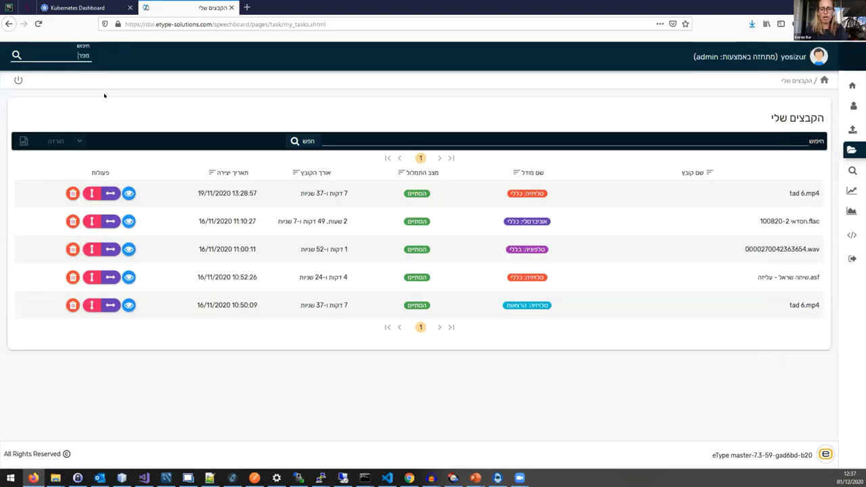
key(Return)
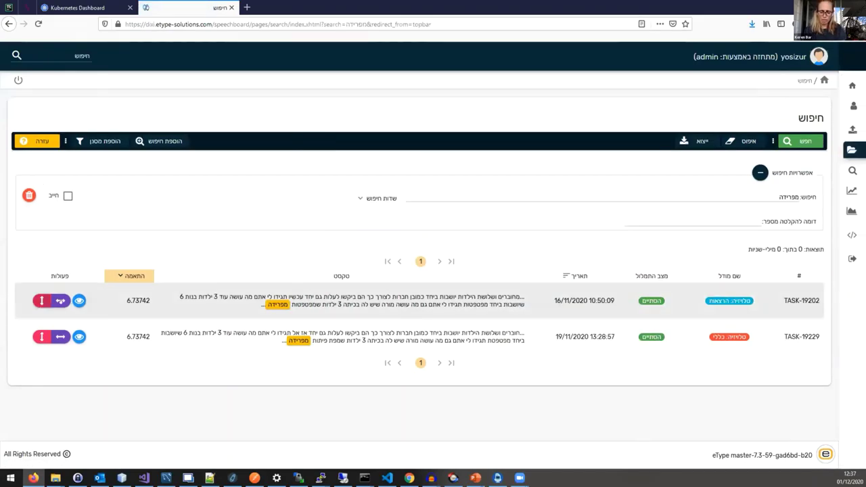
Play the 16/11/2020 search result around the "מפרידה" match, pause it and close the player.
click(79, 301)
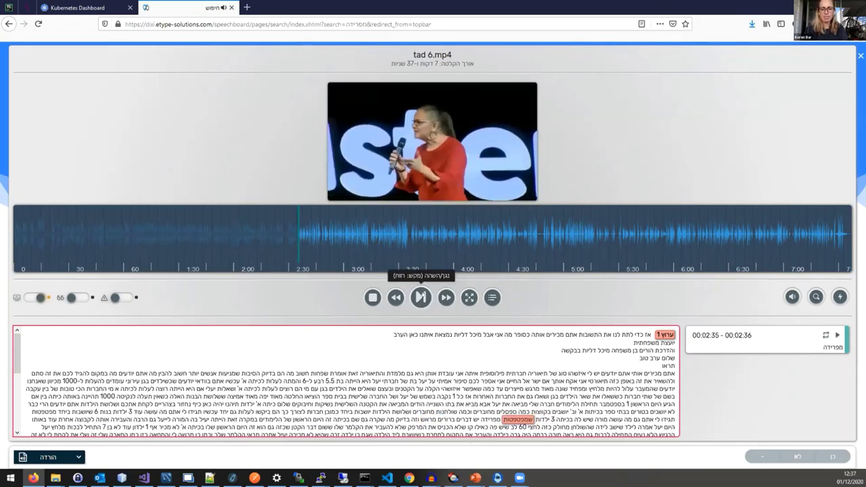
click(420, 298)
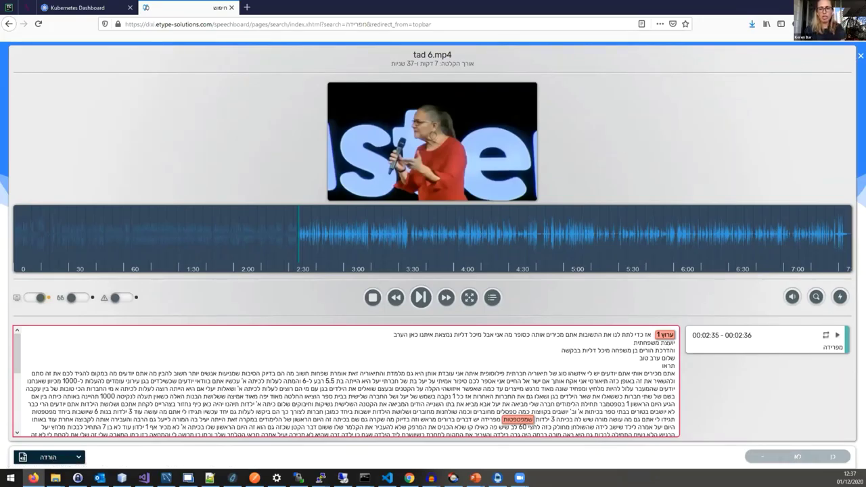
key(Escape)
Add a second search term "לבכות" and rerun the search.
click(160, 141)
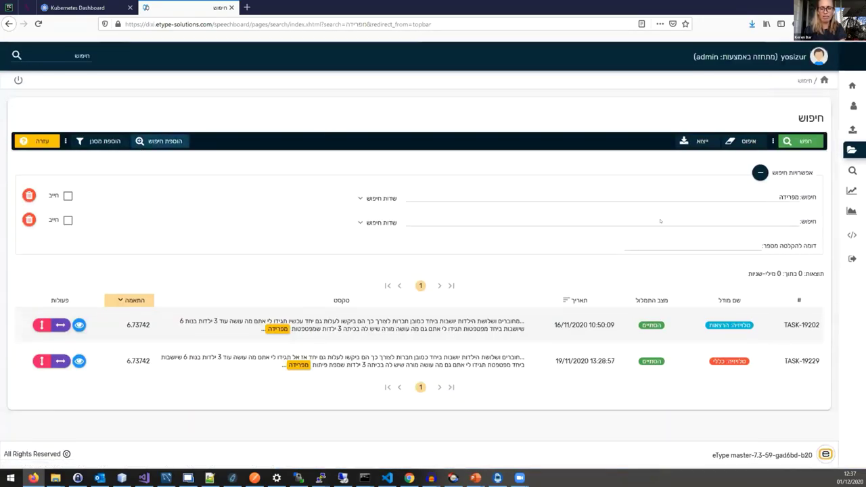
click(724, 221)
text(לכבות)
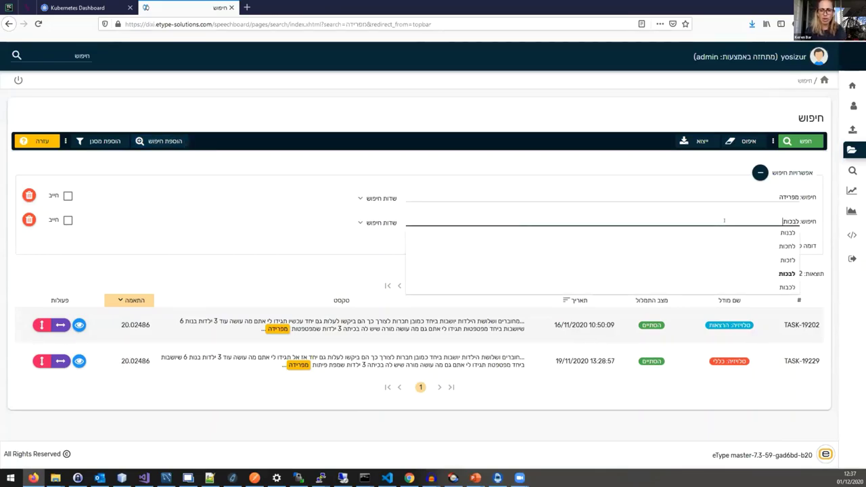
click(782, 140)
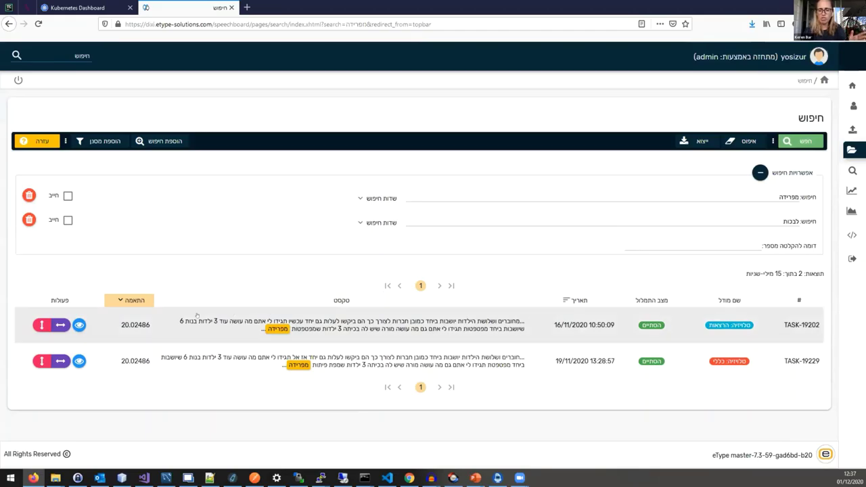
Add a filter for recording length in seconds greater than 10 and run the search.
click(105, 142)
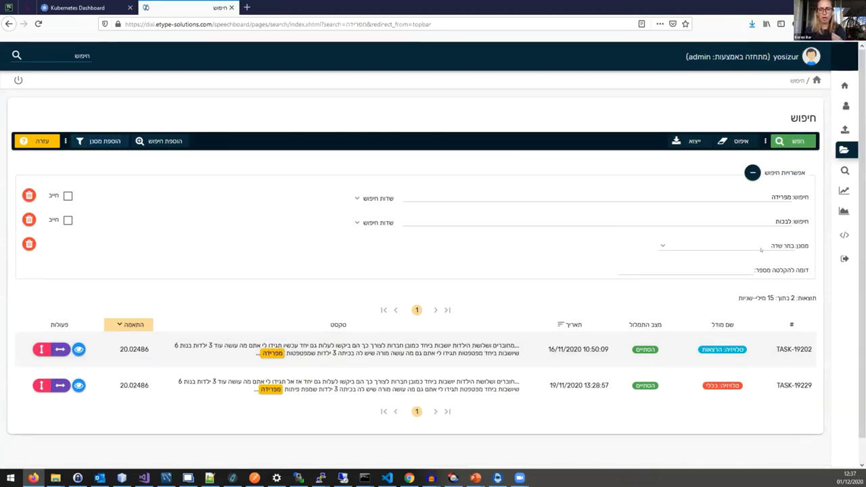
click(761, 247)
scroll(790, 270, down, 2)
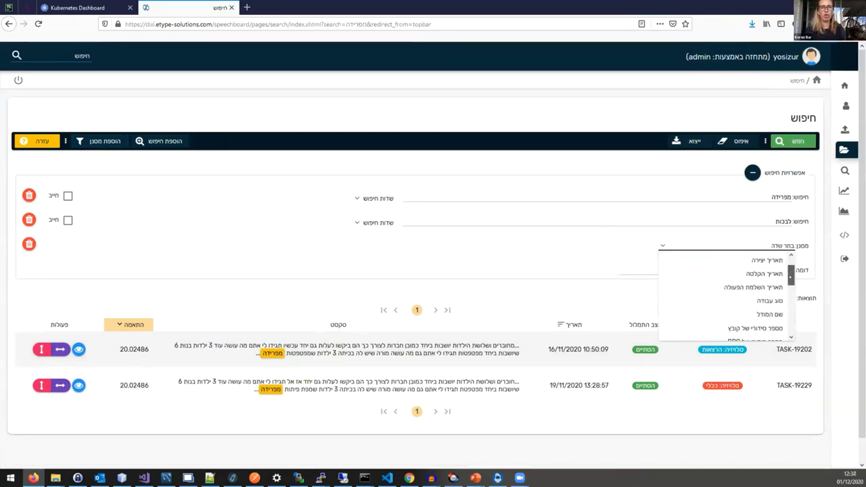
drag(789, 276, 789, 293)
click(752, 294)
click(559, 243)
click(602, 285)
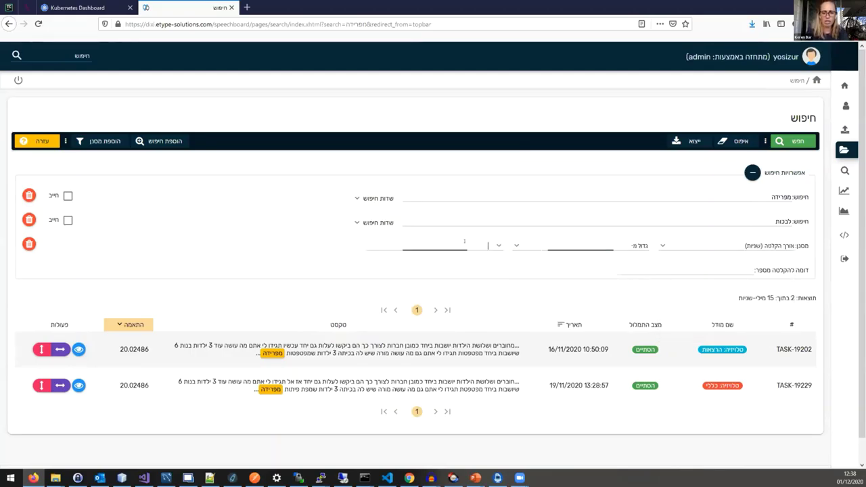
text(10)
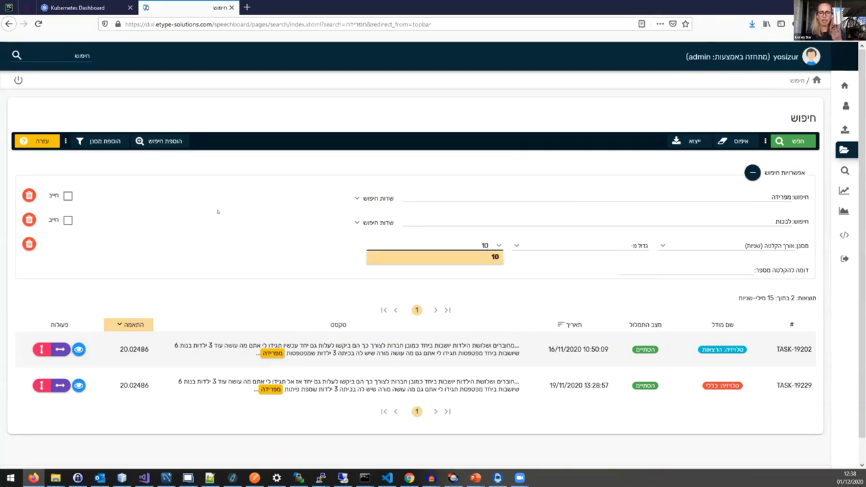
click(217, 211)
click(793, 140)
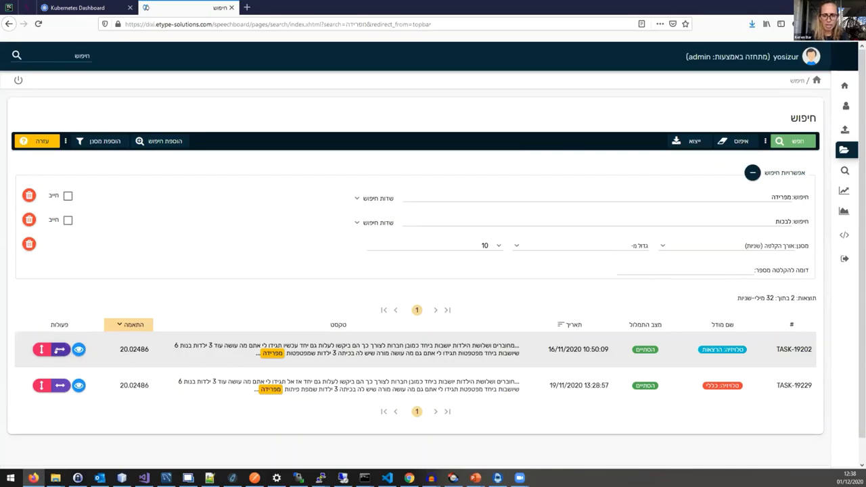
View the 16/11/2020 result's highlighted matches in the player, close it and check the two search terms.
click(59, 350)
scroll(767, 334, down, 1)
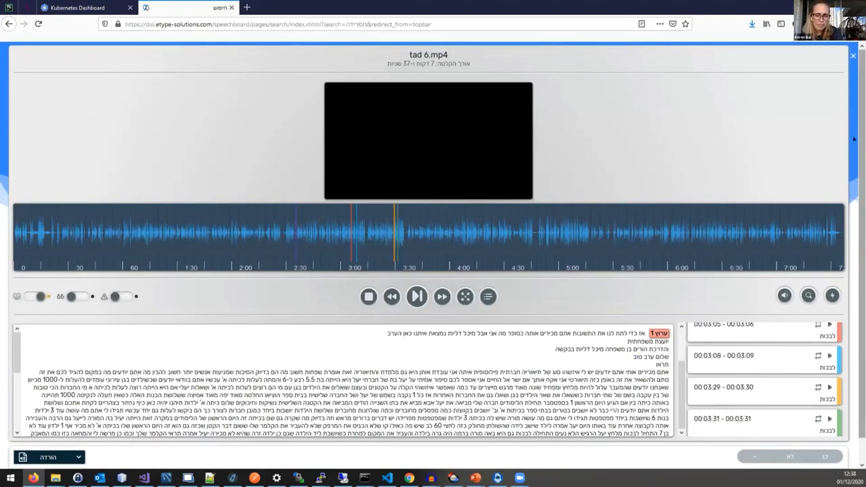
scroll(515, 286, up, 1)
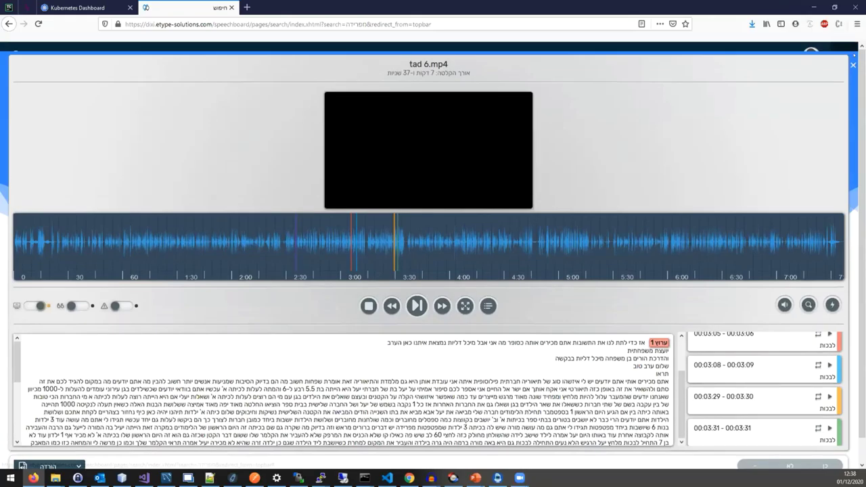
key(Escape)
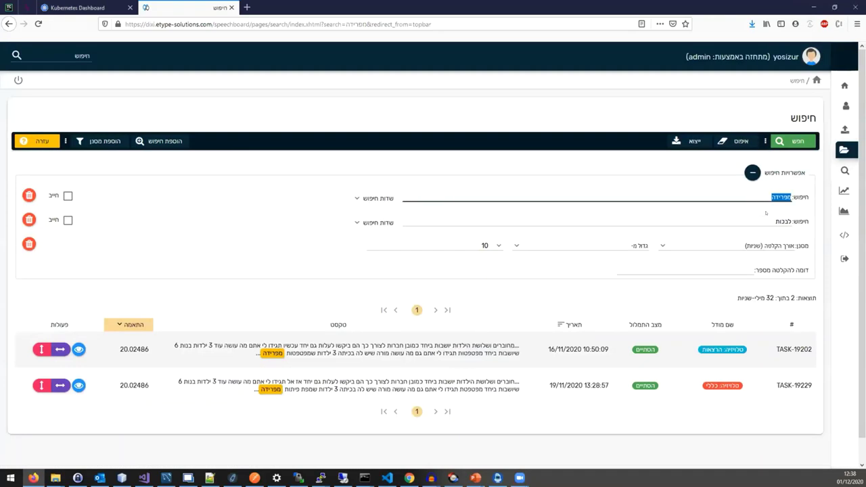
key(Tab)
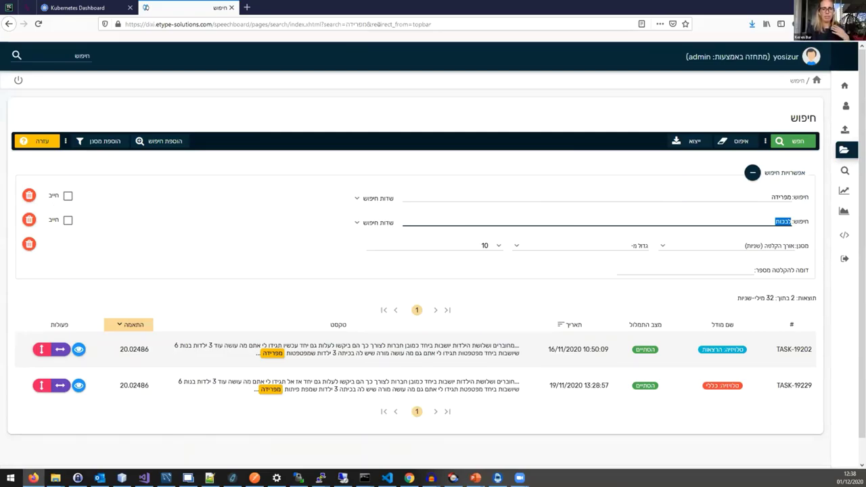
click(278, 178)
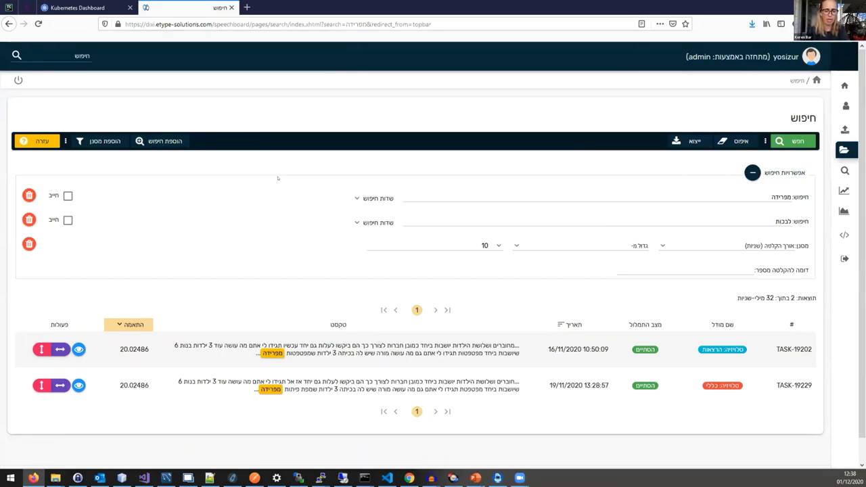
Reopen the 16/11/2020 result, review the time-stamped matches for both search words, and close the player.
click(60, 349)
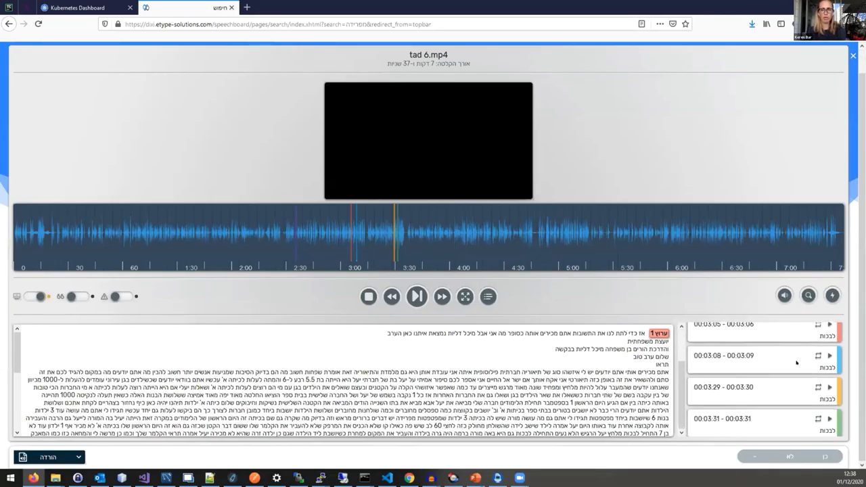
drag(810, 358, 687, 364)
click(686, 365)
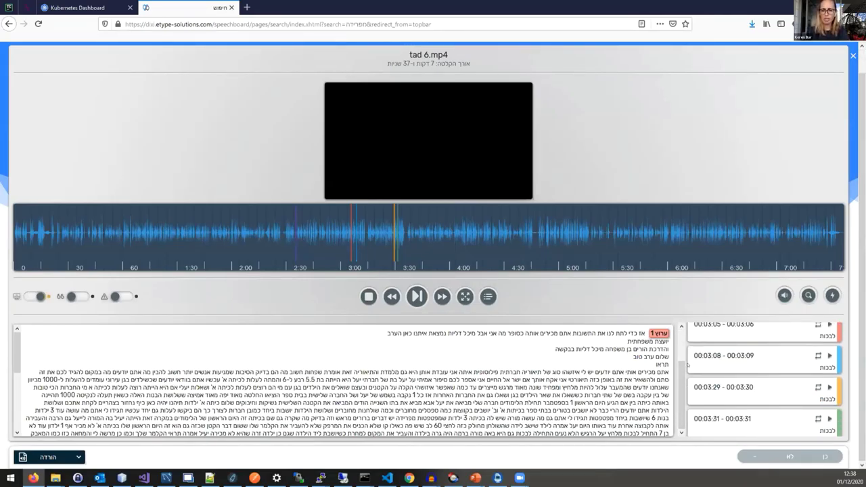
scroll(686, 364, up, 2)
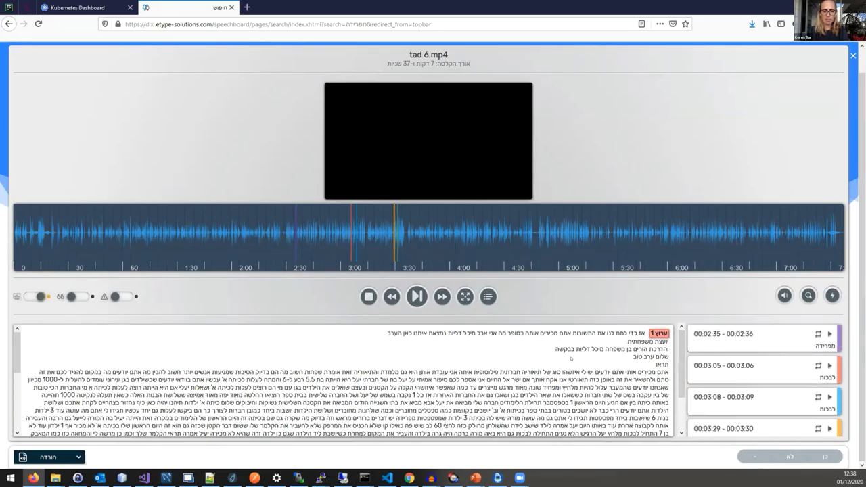
key(Escape)
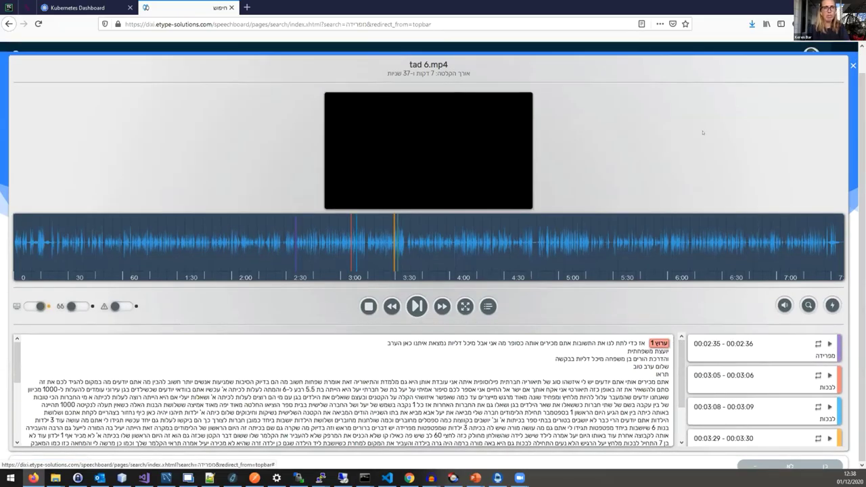